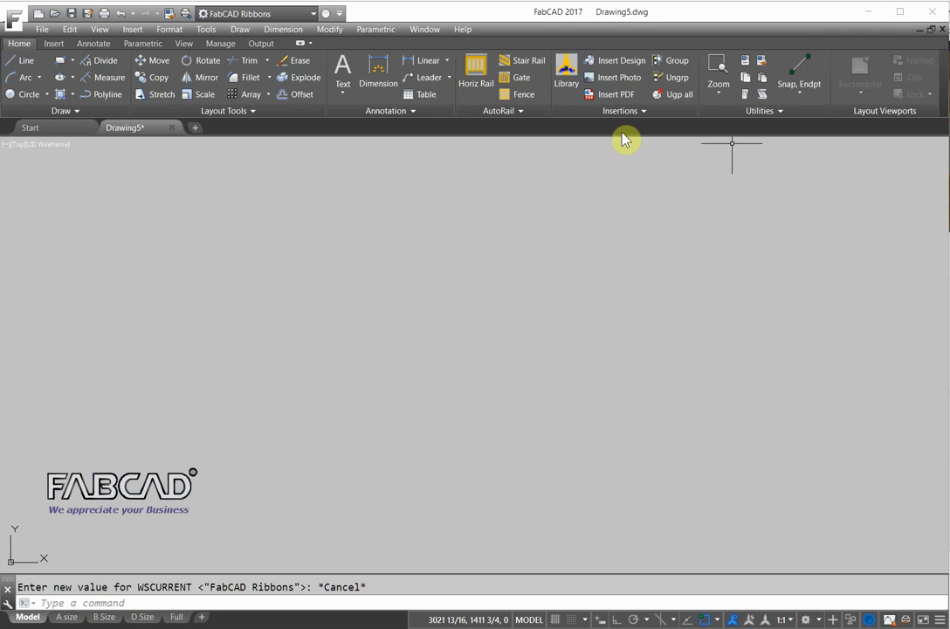
# Choose house.bmp from Documents > NEF Seminar as the image to attach.
pyautogui.click(621, 79)
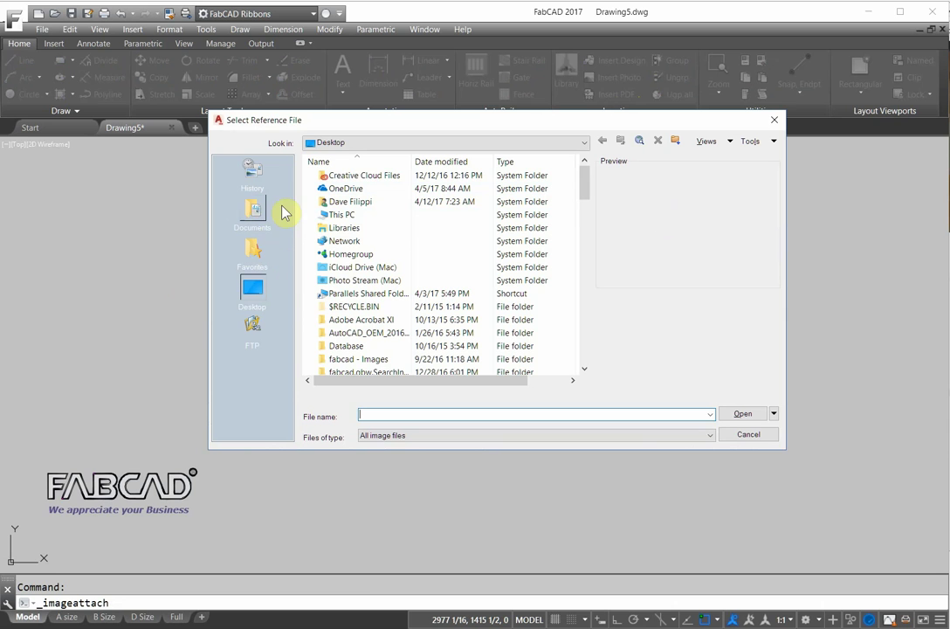
pyautogui.click(250, 207)
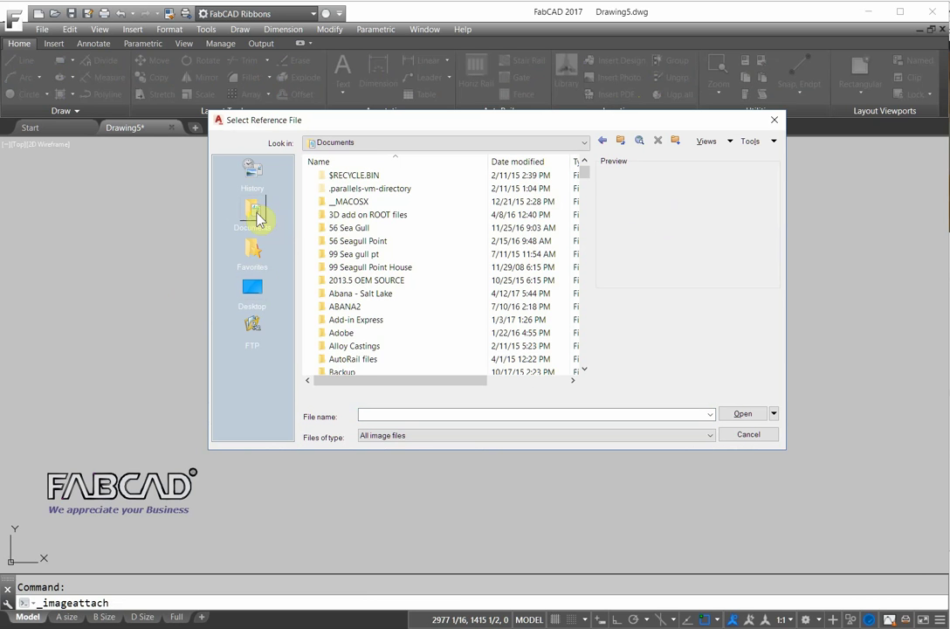
pyautogui.scroll(-2, 583, 180)
pyautogui.scroll(-4, 583, 188)
pyautogui.moveTo(583, 187); pyautogui.dragTo(587, 227)
pyautogui.click(364, 295)
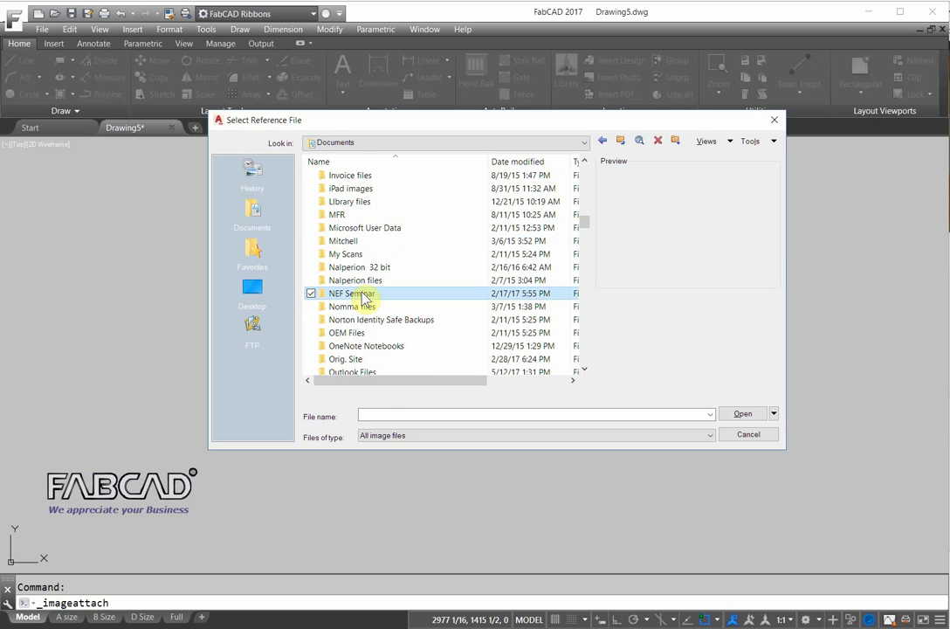
pyautogui.doubleClick(364, 295)
pyautogui.click(348, 228)
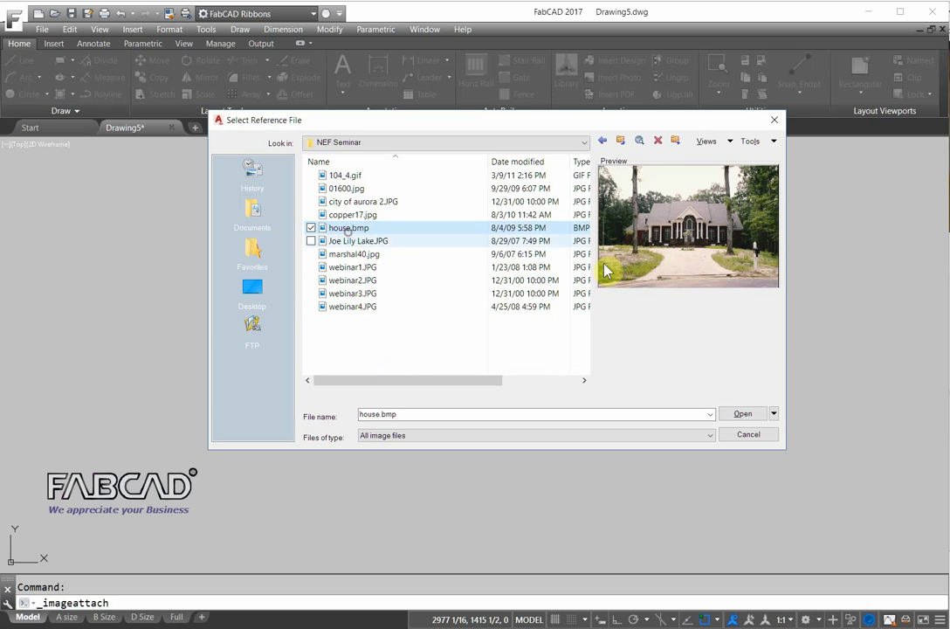
pyautogui.click(742, 413)
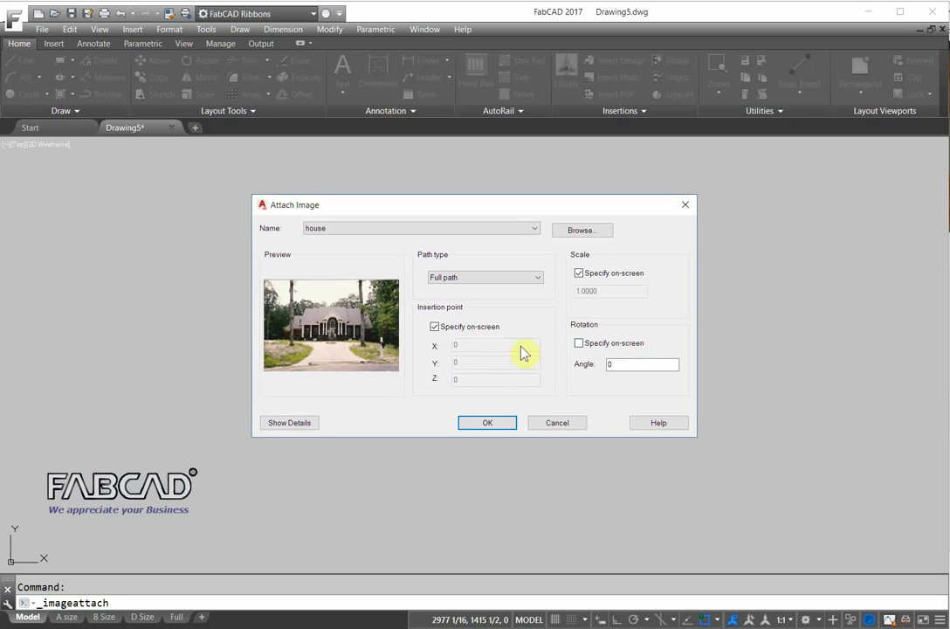
# Accept the attachment settings and place the house photo at an insertion point and scale.
pyautogui.click(490, 425)
pyautogui.click(393, 415)
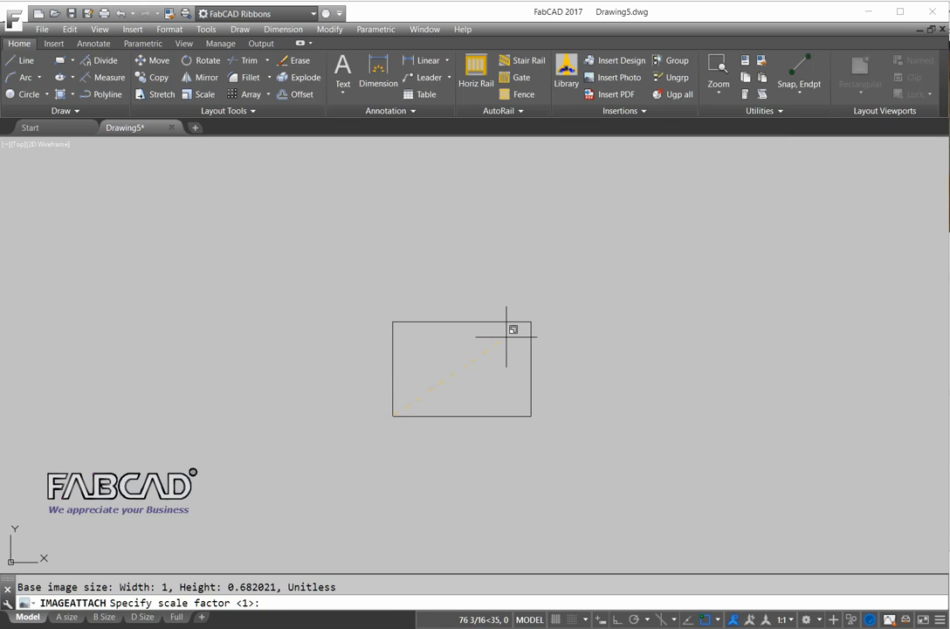
pyautogui.click(736, 237)
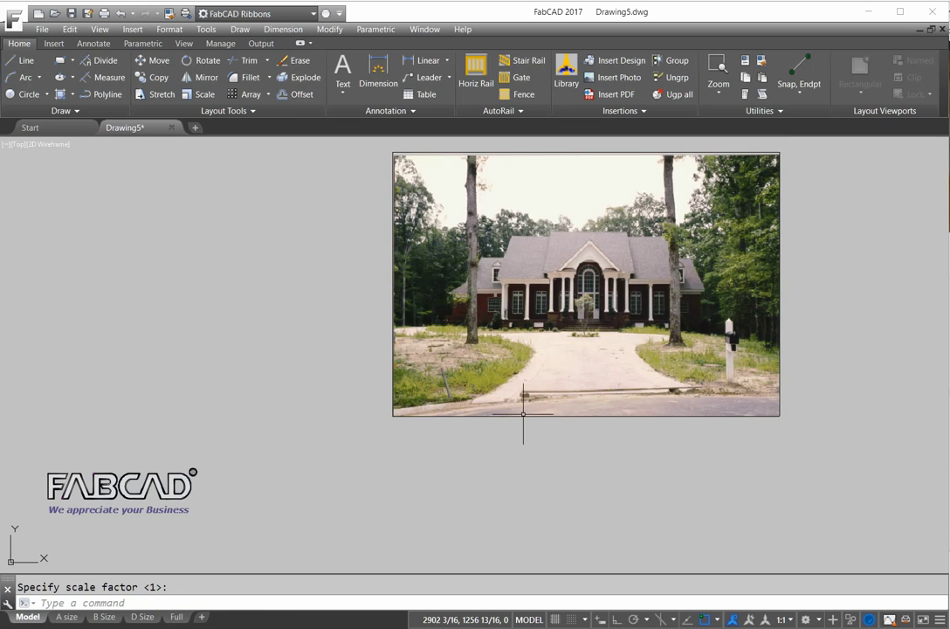
pyautogui.moveTo(577, 439); pyautogui.dragTo(396, 465, button='middle')
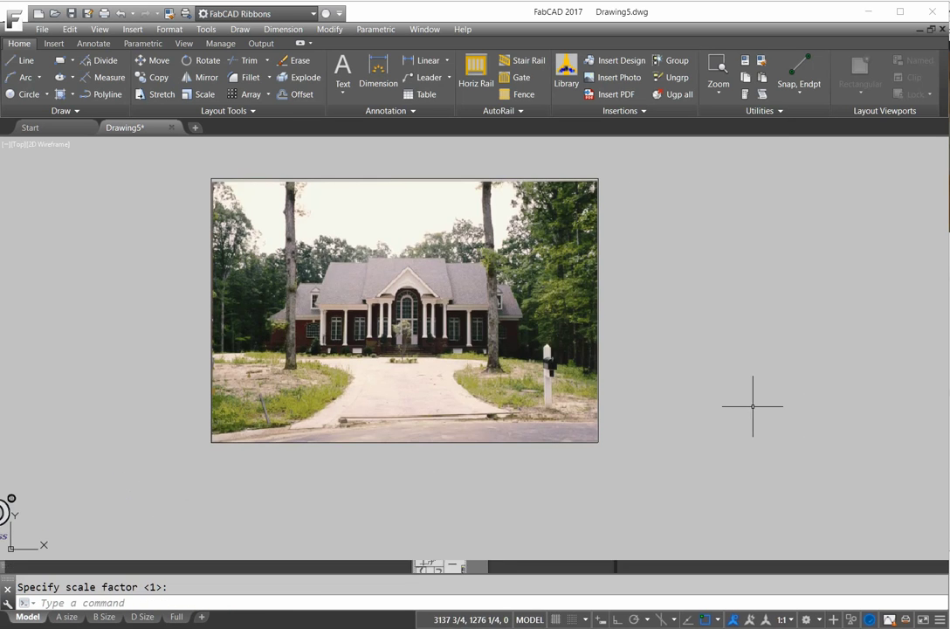
pyautogui.scroll(2, 738, 386)
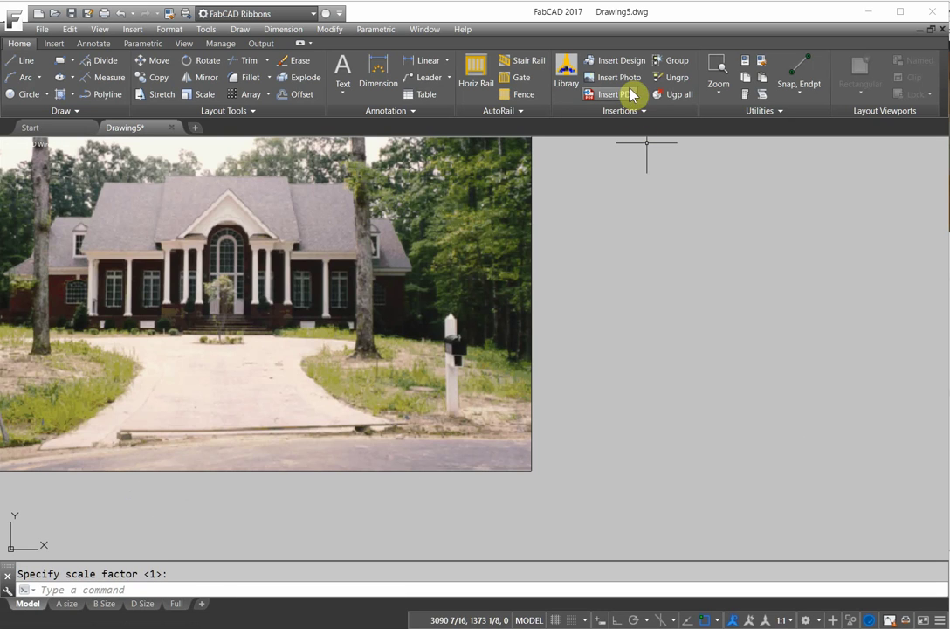
pyautogui.click(630, 95)
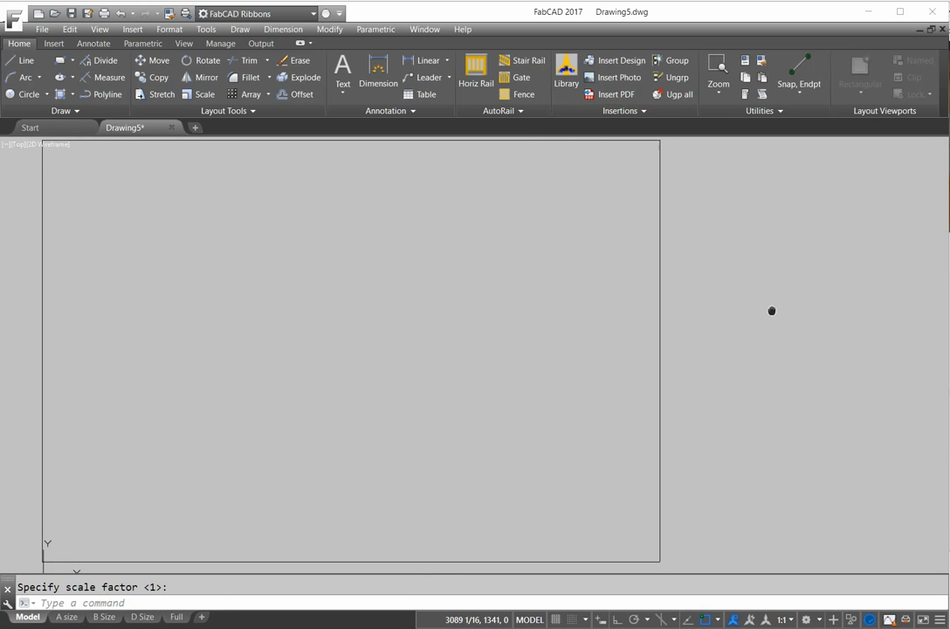
pyautogui.click(770, 309)
pyautogui.scroll(-2, 763, 305)
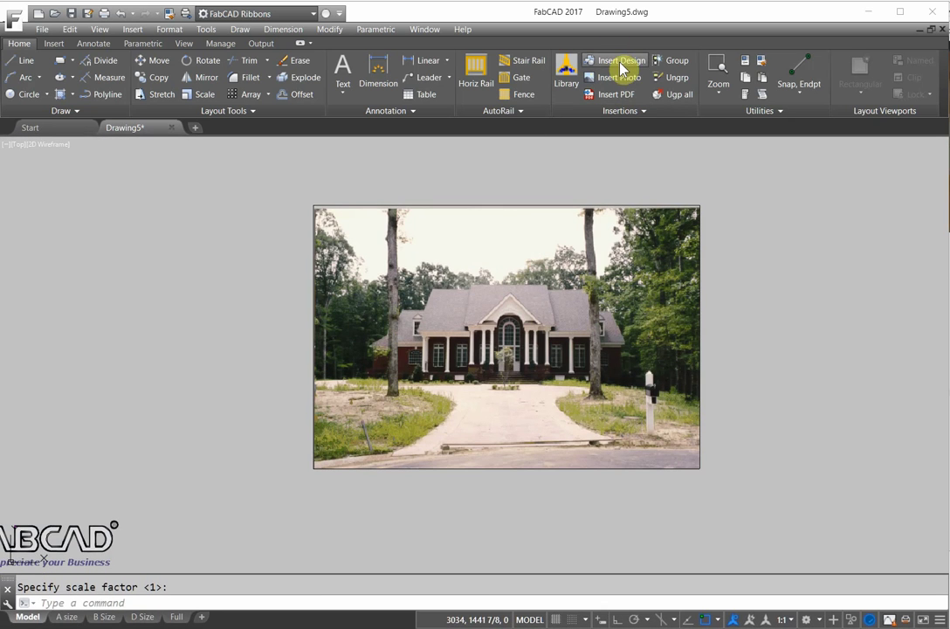
# Insert the gateblock.dwg design from Documents > NEF Seminar and begin placing it.
pyautogui.click(620, 64)
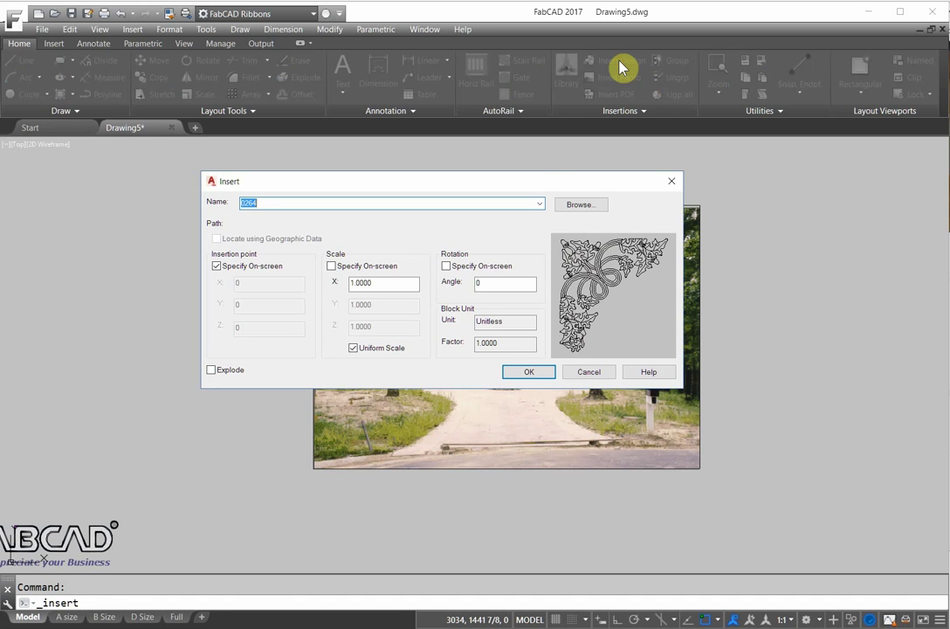
pyautogui.click(583, 209)
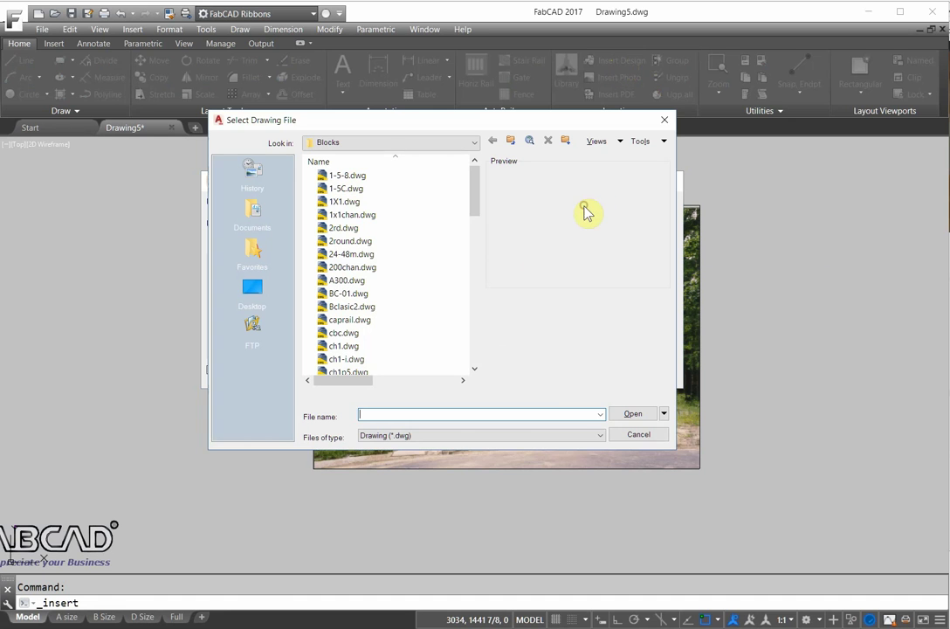
pyautogui.click(252, 209)
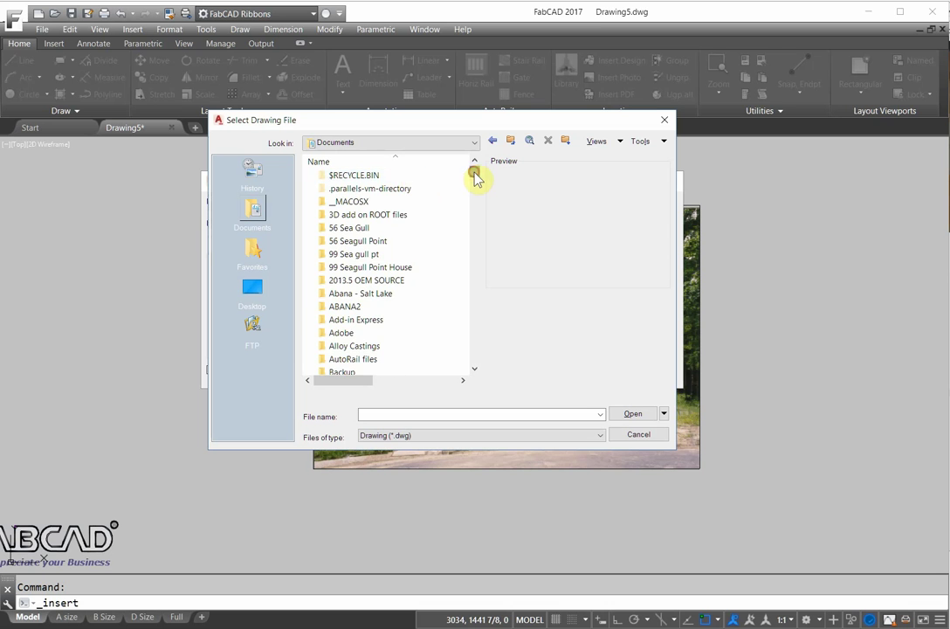
pyautogui.moveTo(472, 177)
pyautogui.mouseDown()
pyautogui.moveTo(476, 207)
pyautogui.moveTo(461, 217)
pyautogui.mouseUp()
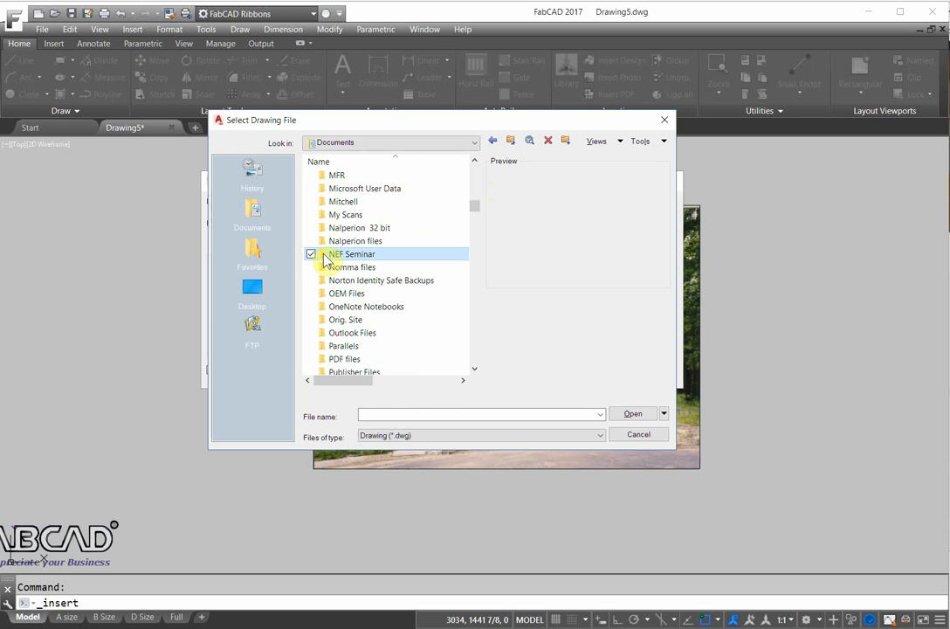
pyautogui.doubleClick(325, 312)
pyautogui.click(323, 261)
pyautogui.click(350, 271)
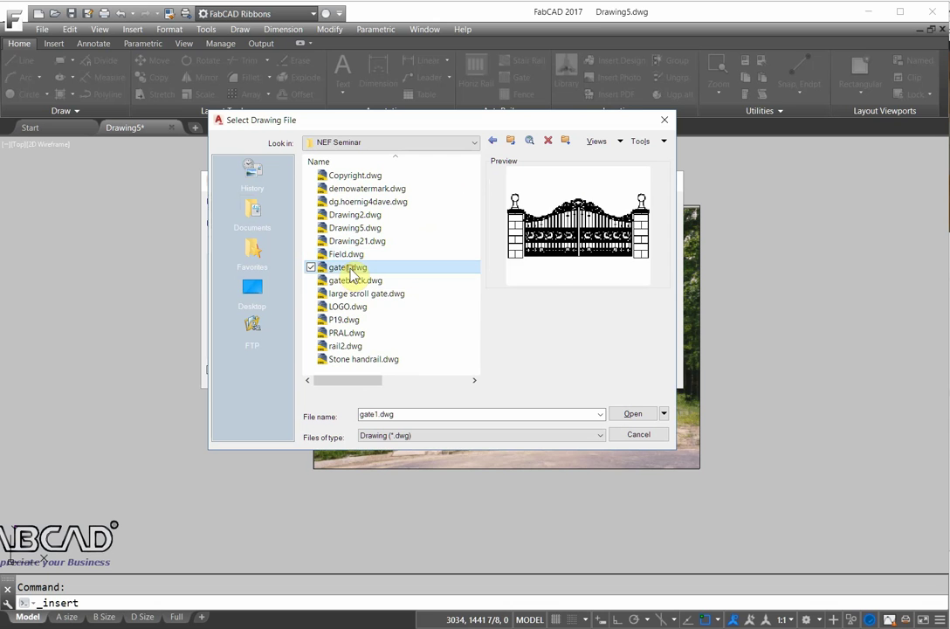
pyautogui.click(365, 280)
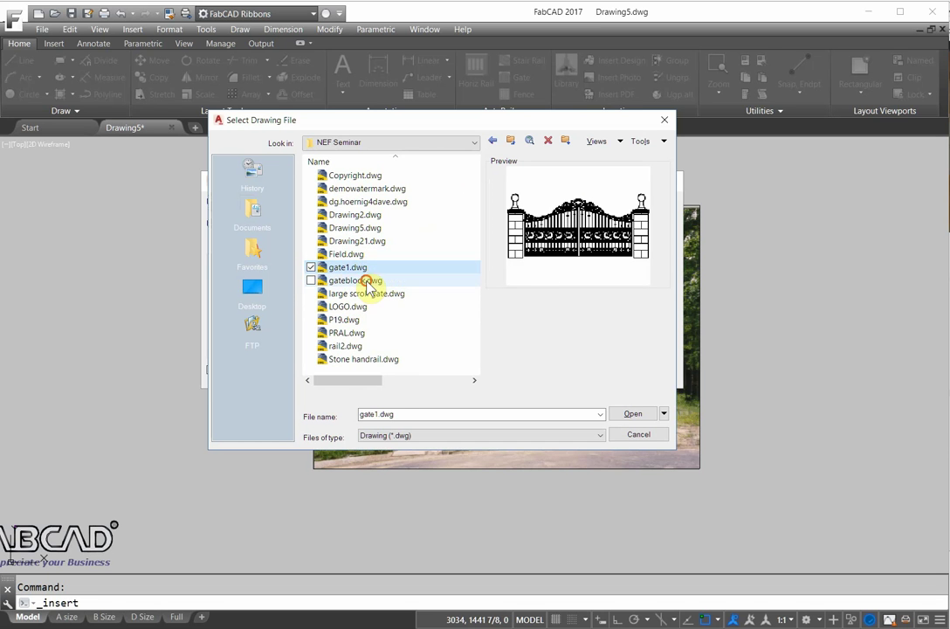
pyautogui.click(633, 414)
pyautogui.click(530, 373)
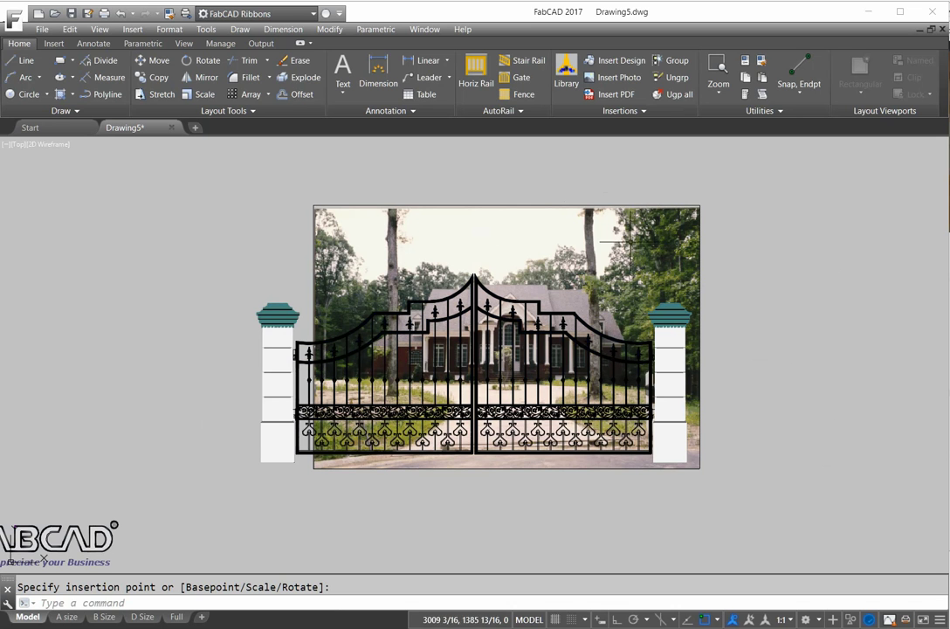
# Drop the gate over the driveway and drag the photo's corner grip to enlarge the house.
pyautogui.click(347, 207)
pyautogui.click(313, 206)
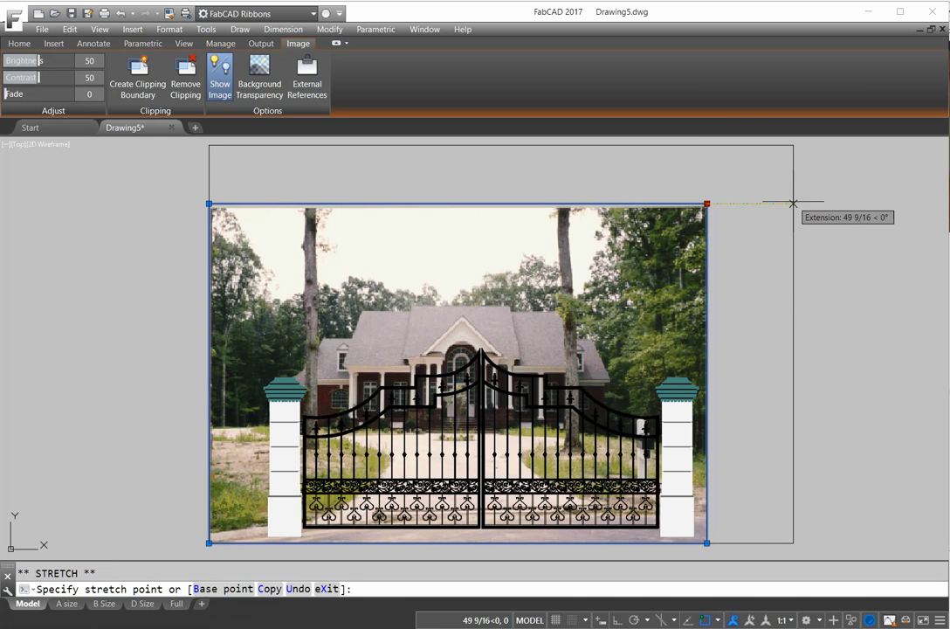
pyautogui.click(790, 201)
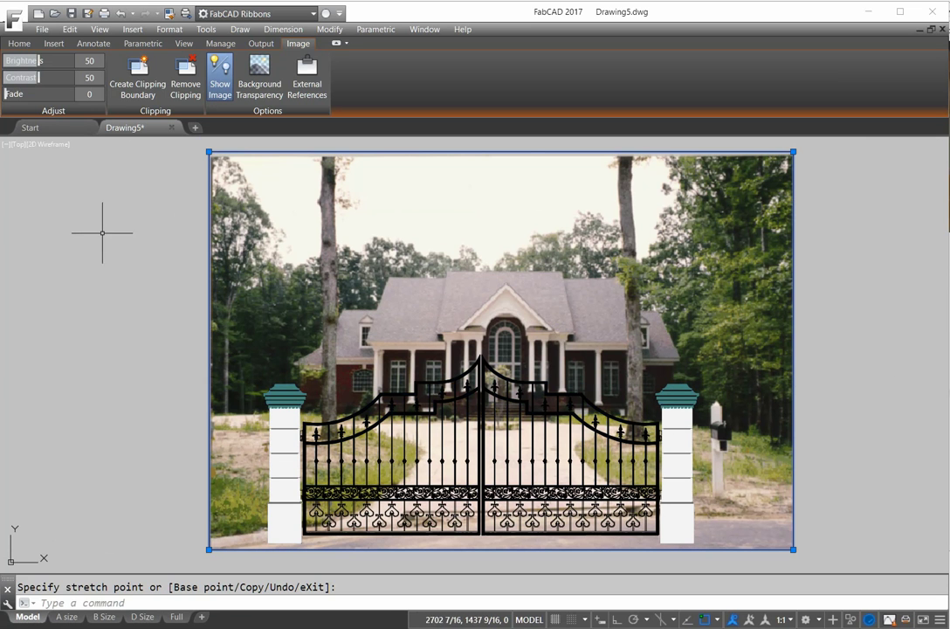
pyautogui.click(25, 46)
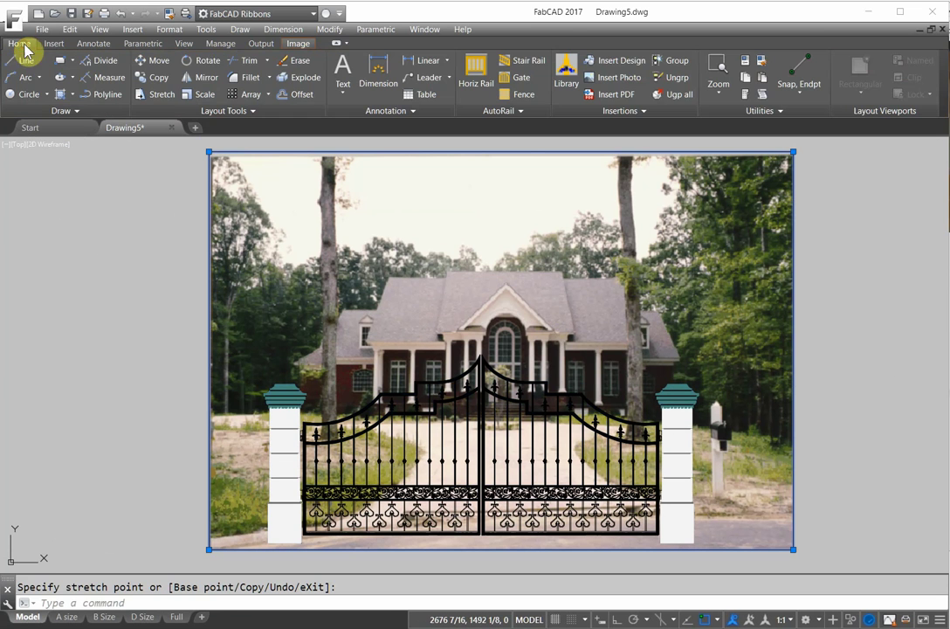
# Move the gate block into position in front of the house.
pyautogui.click(153, 62)
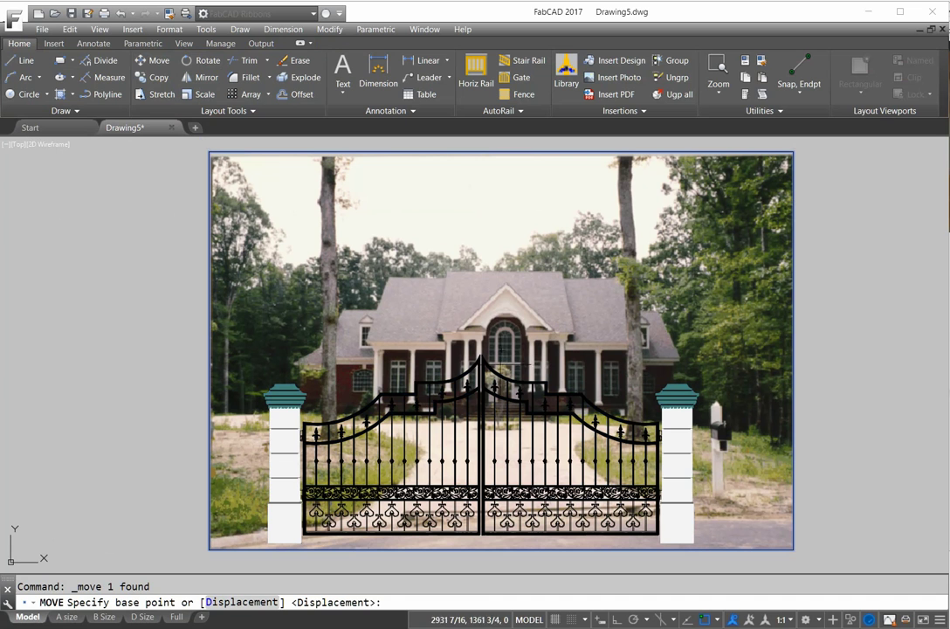
pyautogui.click(155, 61)
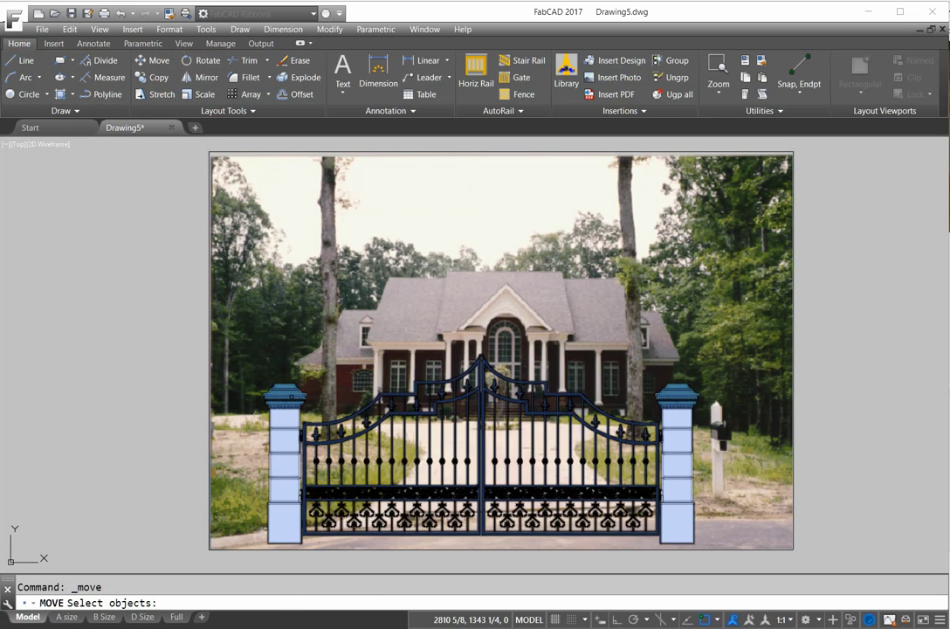
pyautogui.click(434, 398)
pyautogui.press('Return')
pyautogui.click(479, 354)
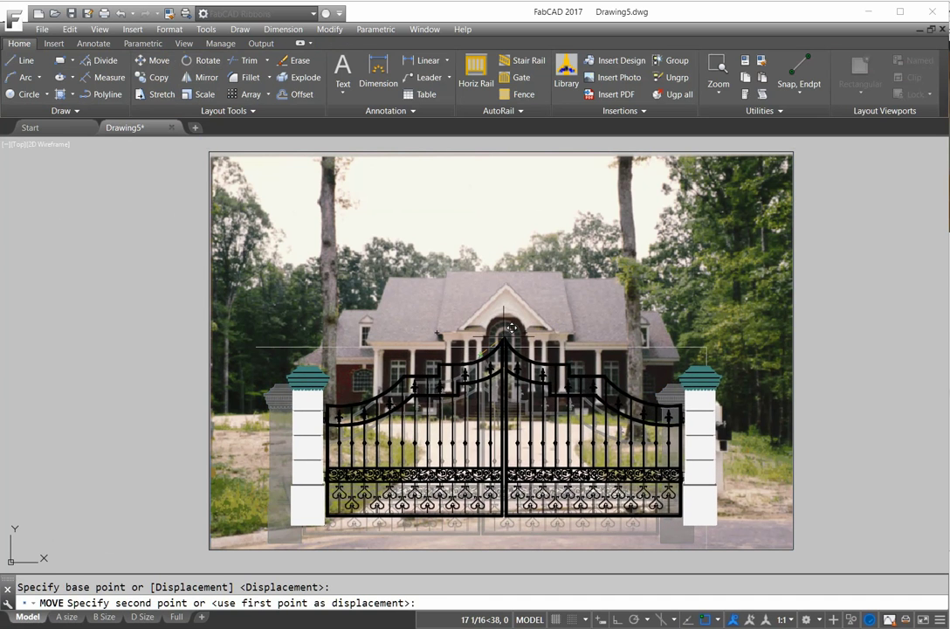
pyautogui.click(513, 327)
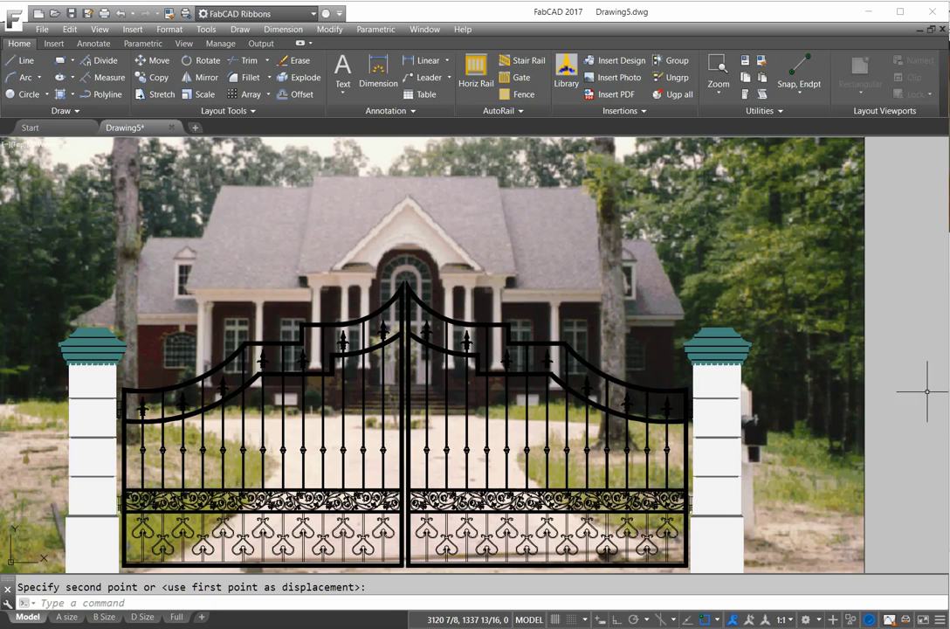
# Pan and zoom to extents so the whole photo and gate are visible.
pyautogui.scroll(-2, 896, 396)
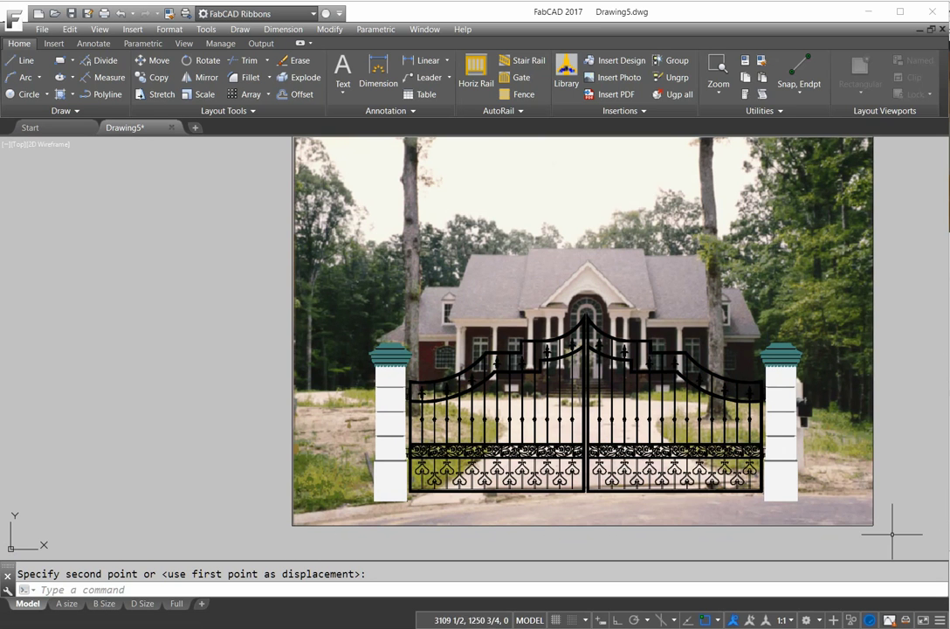
pyautogui.scroll(-4, 891, 533)
pyautogui.moveTo(733, 280); pyautogui.dragTo(561, 265, button='middle')
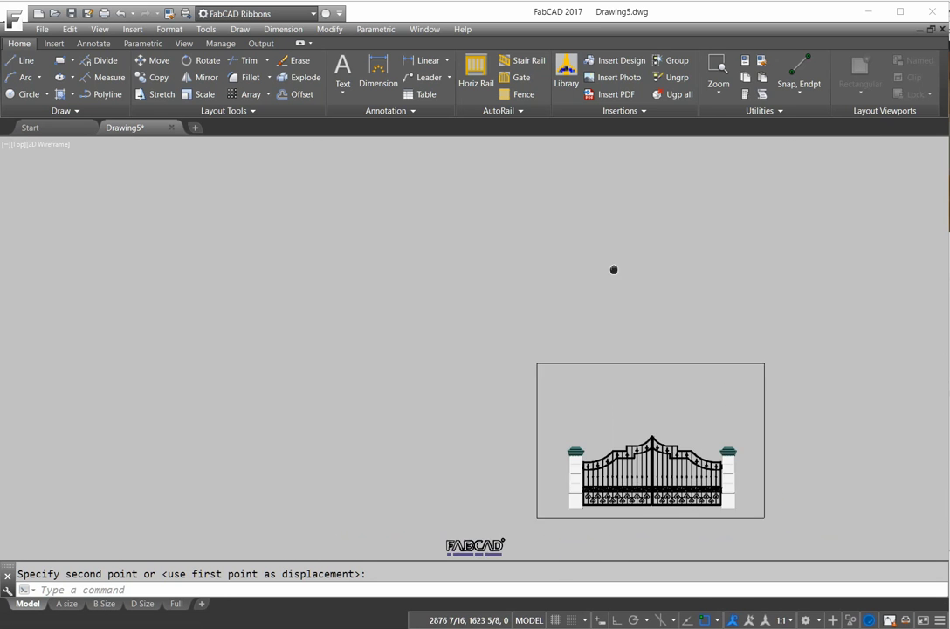
pyautogui.scroll(4, 721, 436)
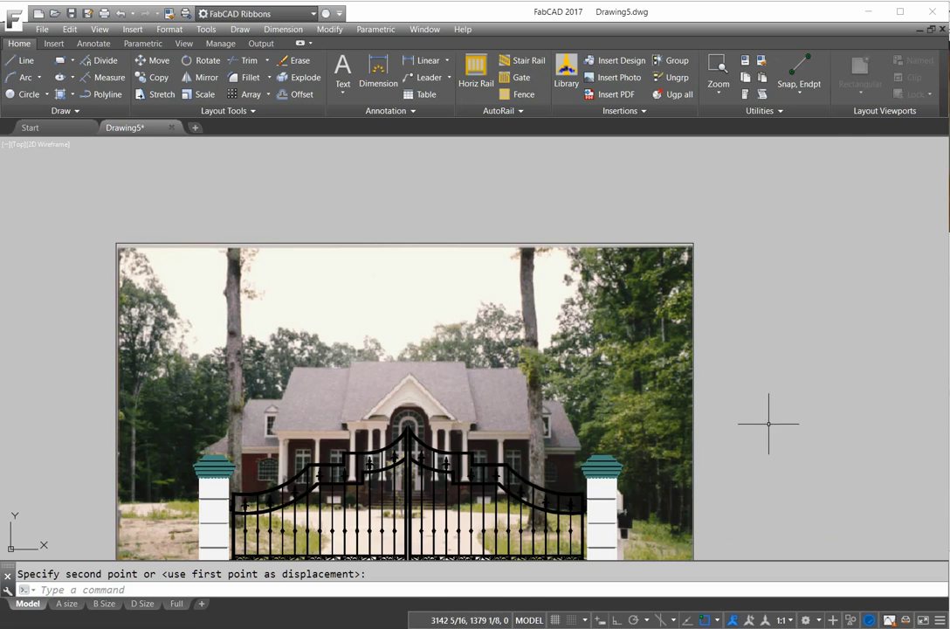
pyautogui.middleClick(768, 424)
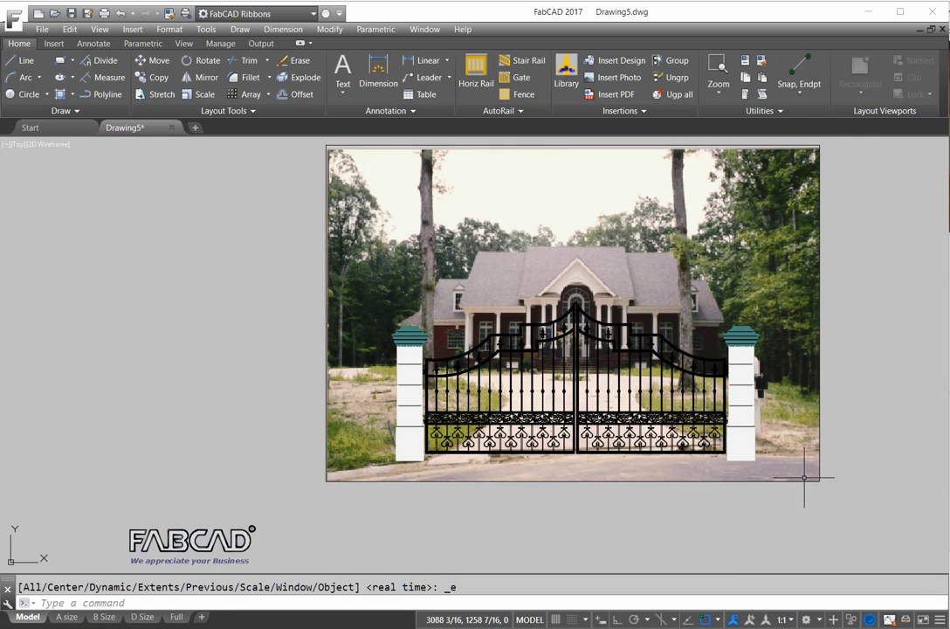
pyautogui.moveTo(786, 518); pyautogui.dragTo(704, 535, button='middle')
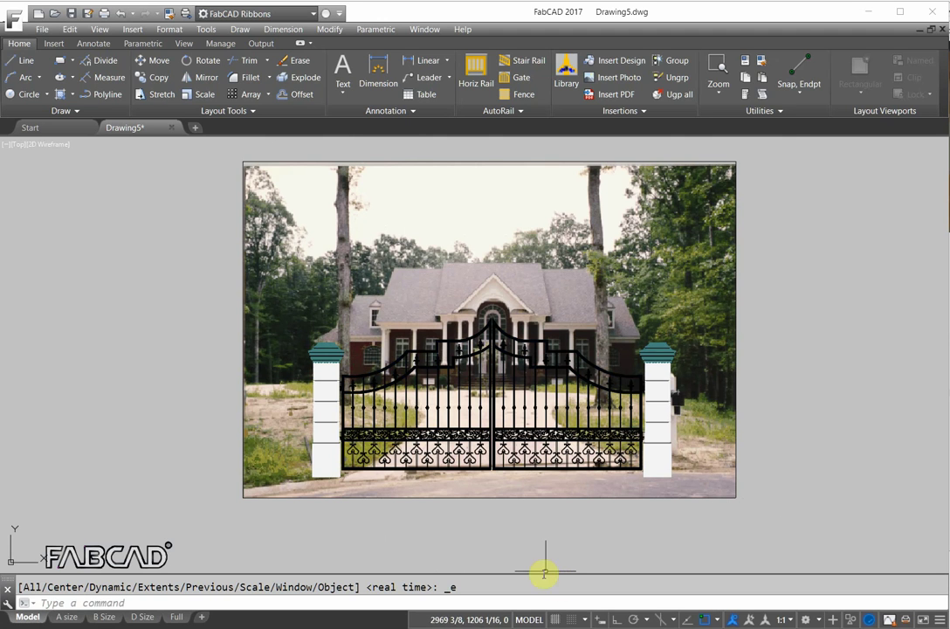
# In Plot, choose AutoCAD PDF (High Quality Print).pc3 on ANSI A 11 x 8.5 paper.
pyautogui.click(104, 14)
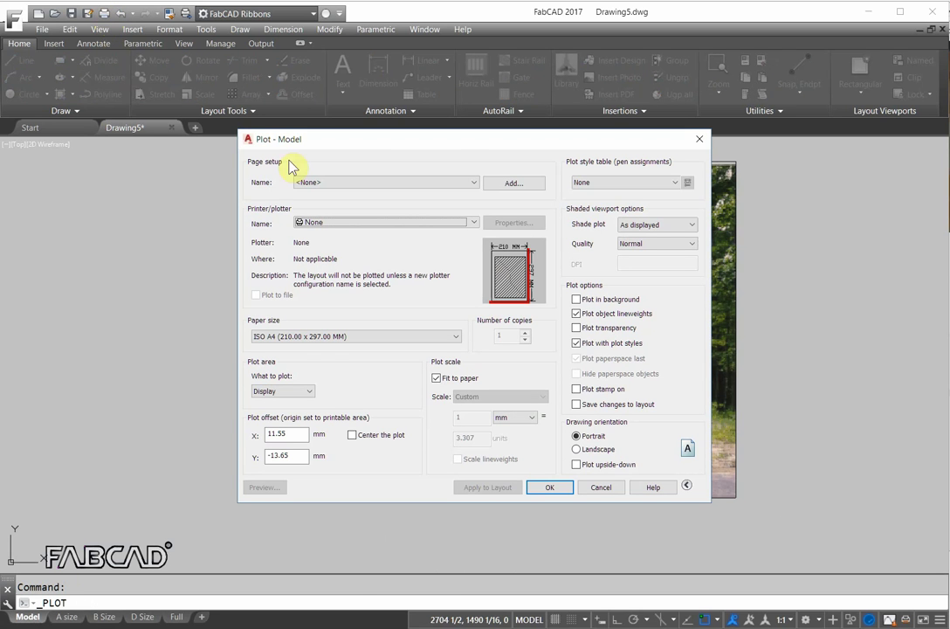
pyautogui.click(477, 225)
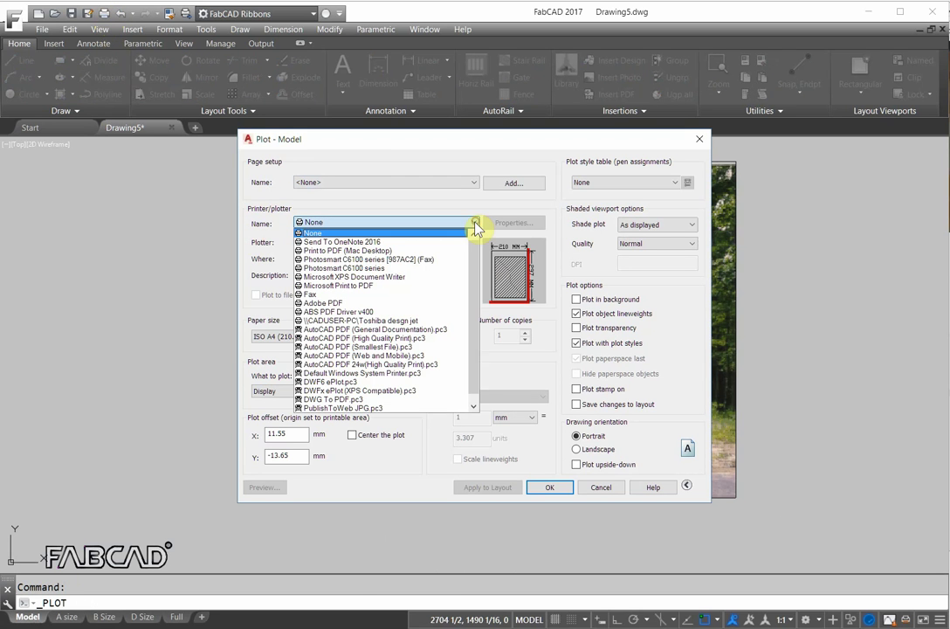
pyautogui.scroll(-1, 479, 267)
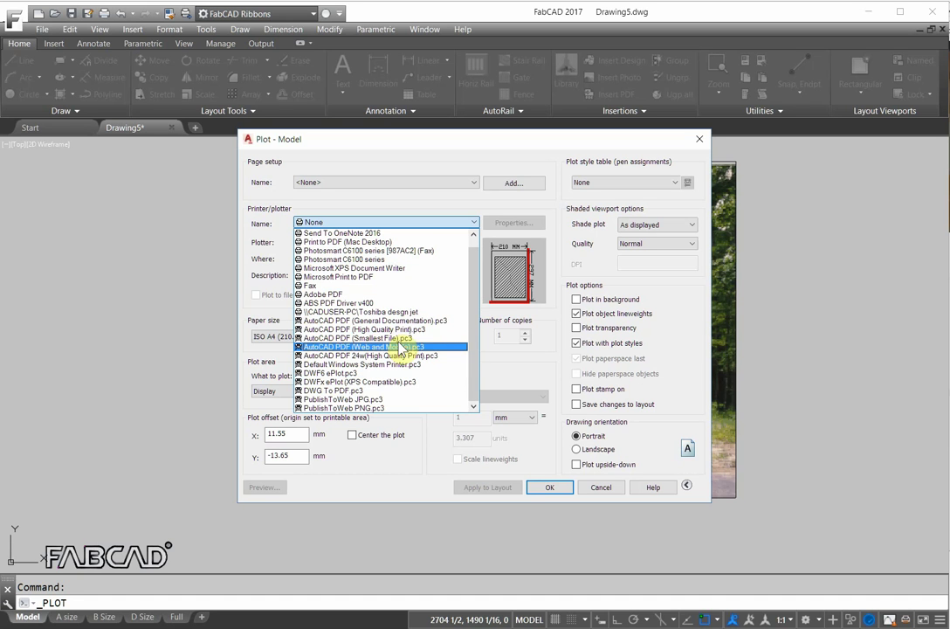
pyautogui.click(340, 335)
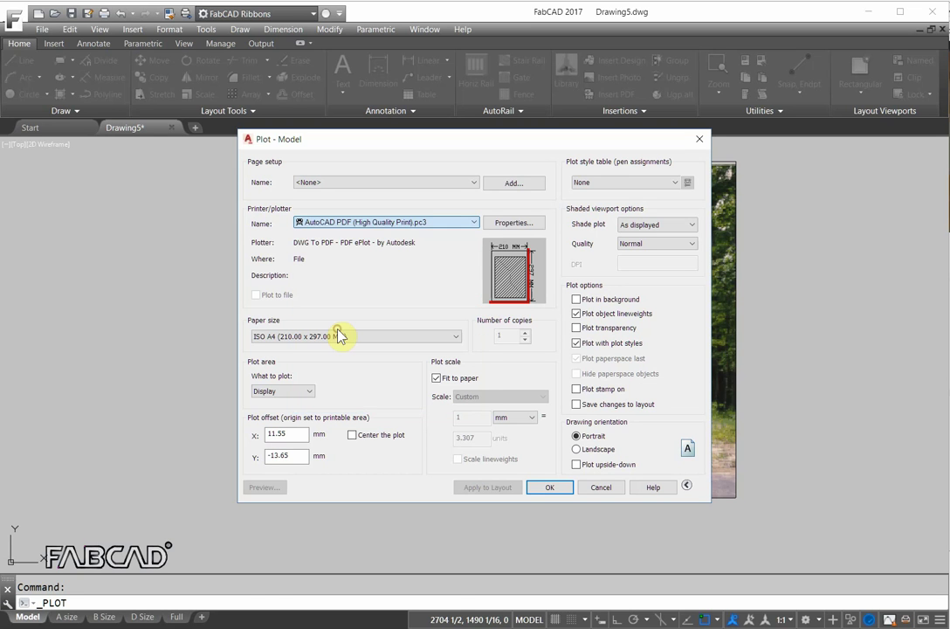
pyautogui.click(454, 337)
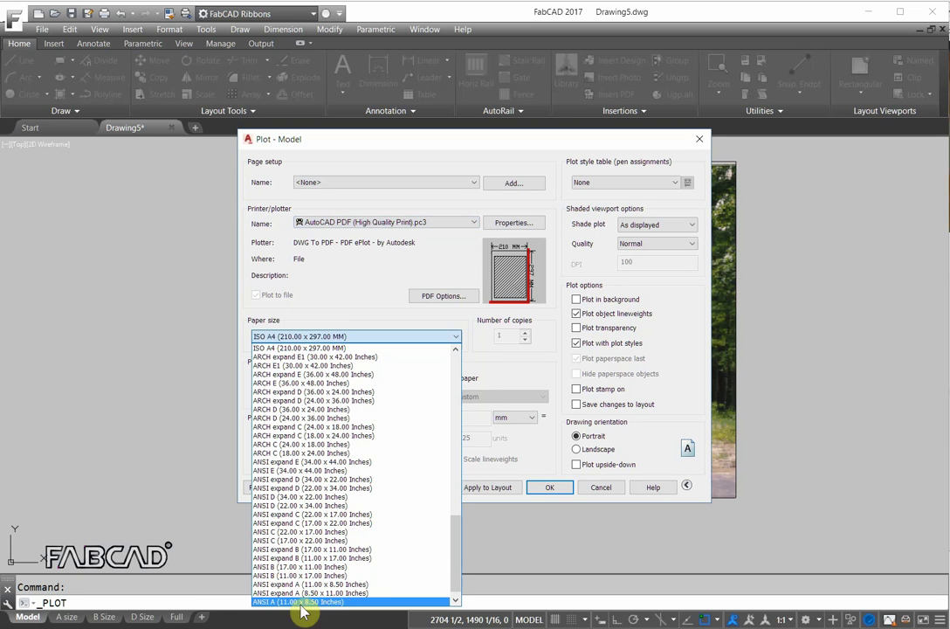
pyautogui.click(322, 602)
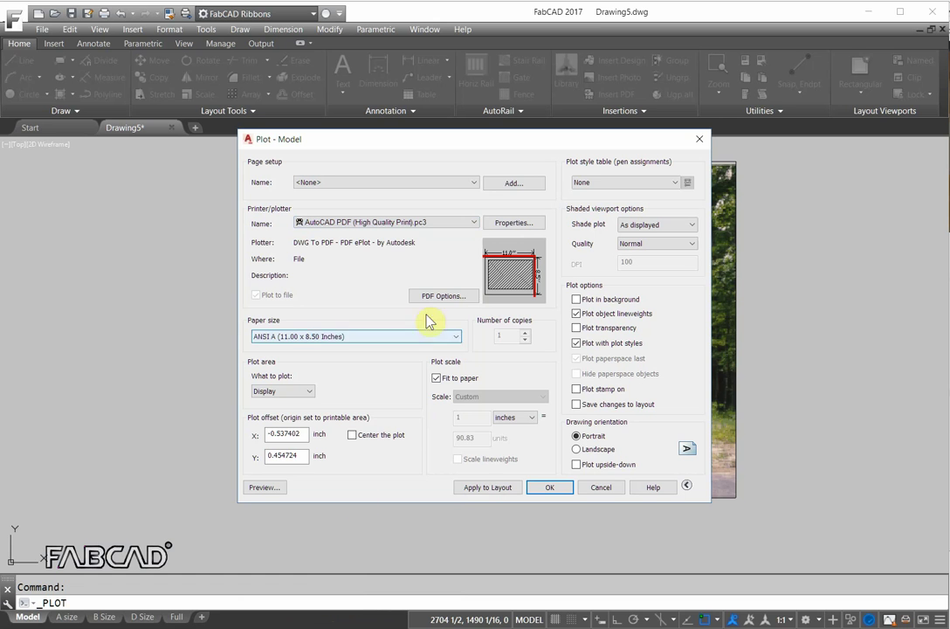
pyautogui.click(307, 393)
# Set the plot window from the photo's top-left to bottom-right corner, with snapping off.
pyautogui.click(260, 429)
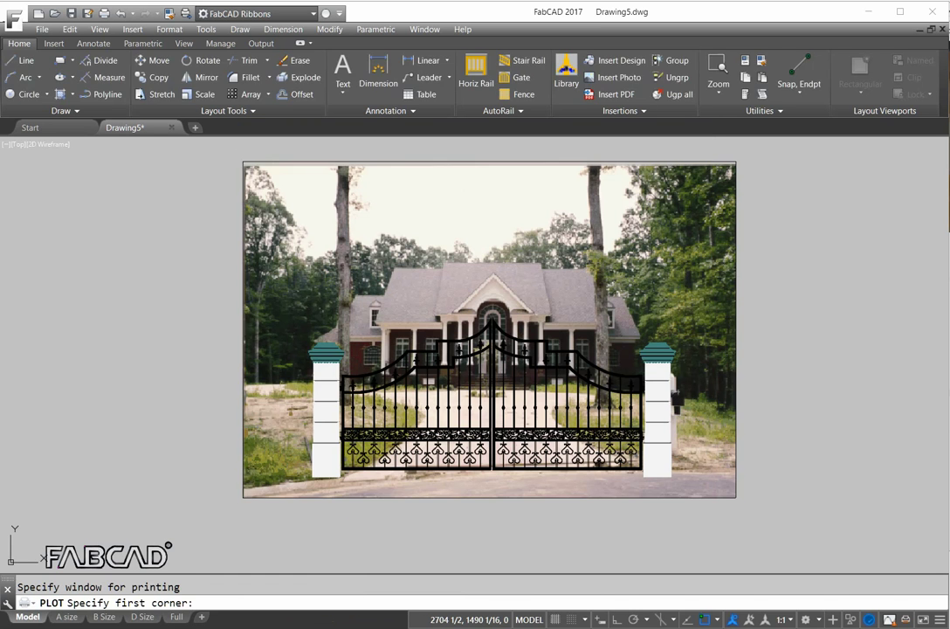
pyautogui.press('F3')
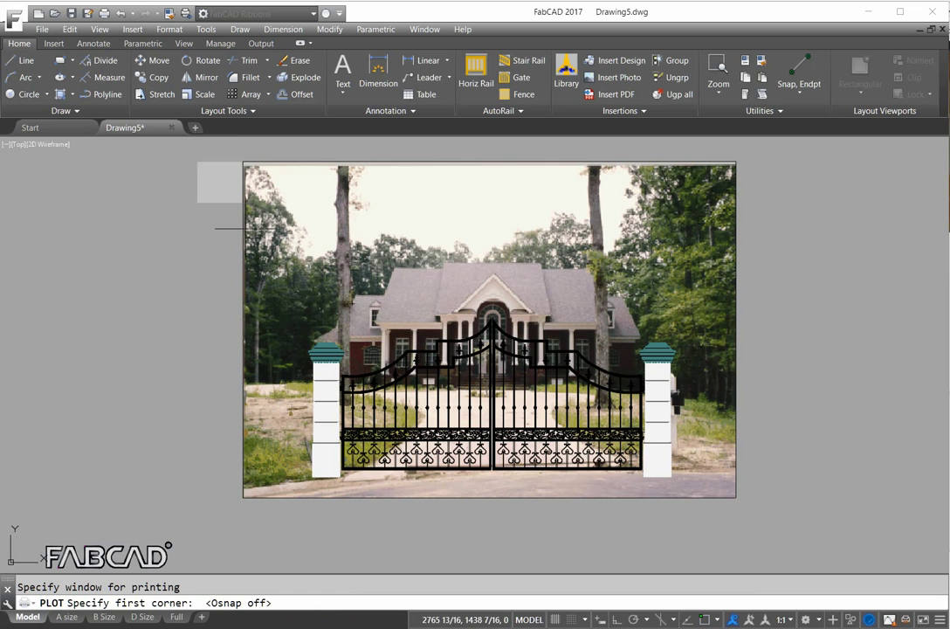
pyautogui.click(243, 210)
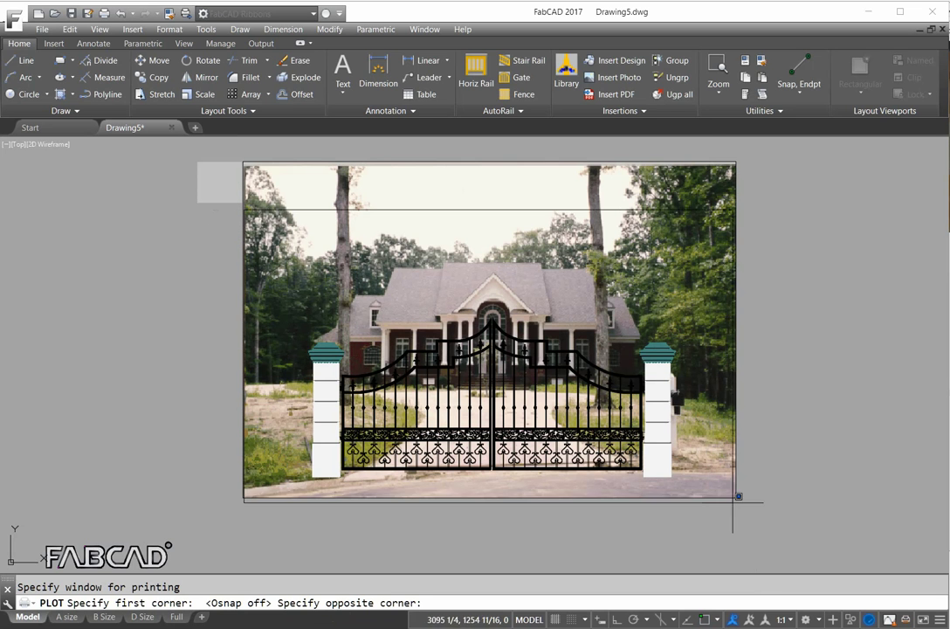
pyautogui.click(737, 496)
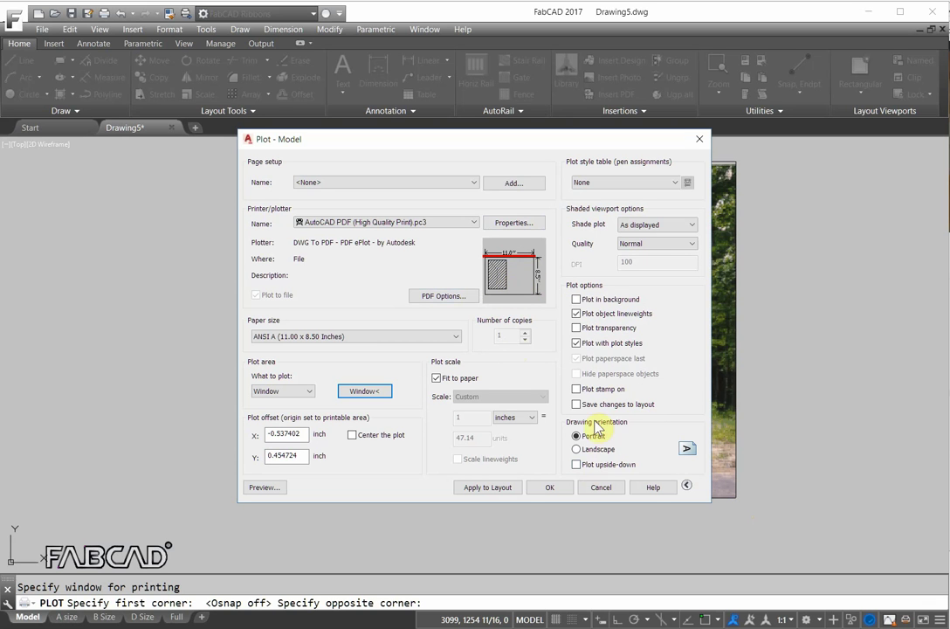
# Make the plot landscape and centred, preview it, and plot from the preview.
pyautogui.click(577, 448)
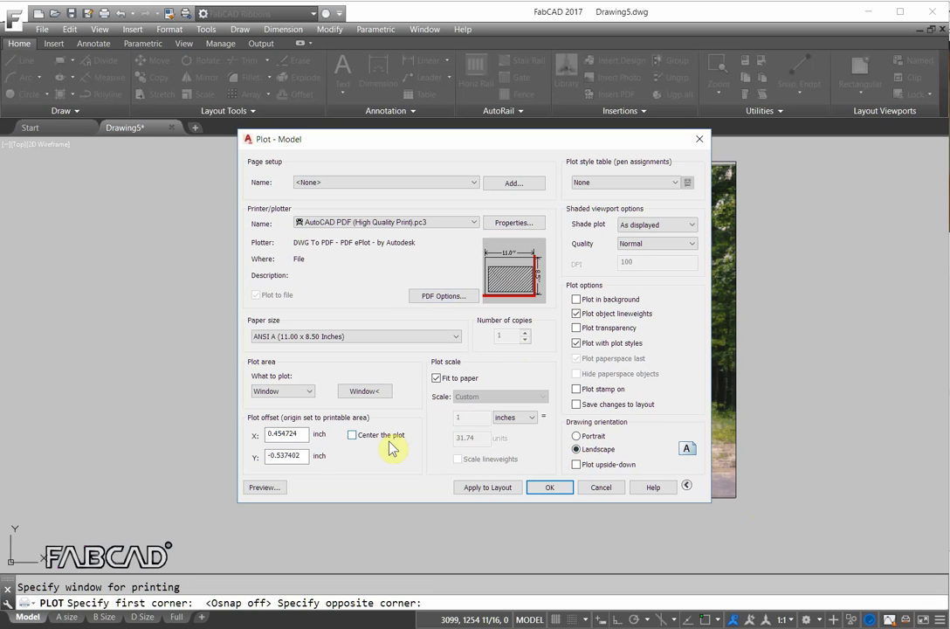
pyautogui.click(352, 437)
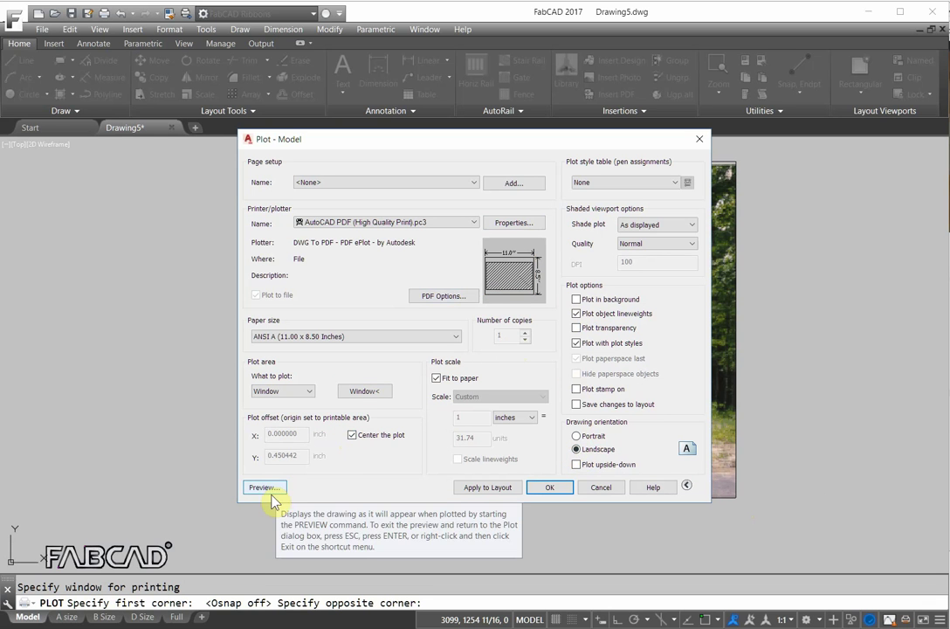
pyautogui.click(271, 486)
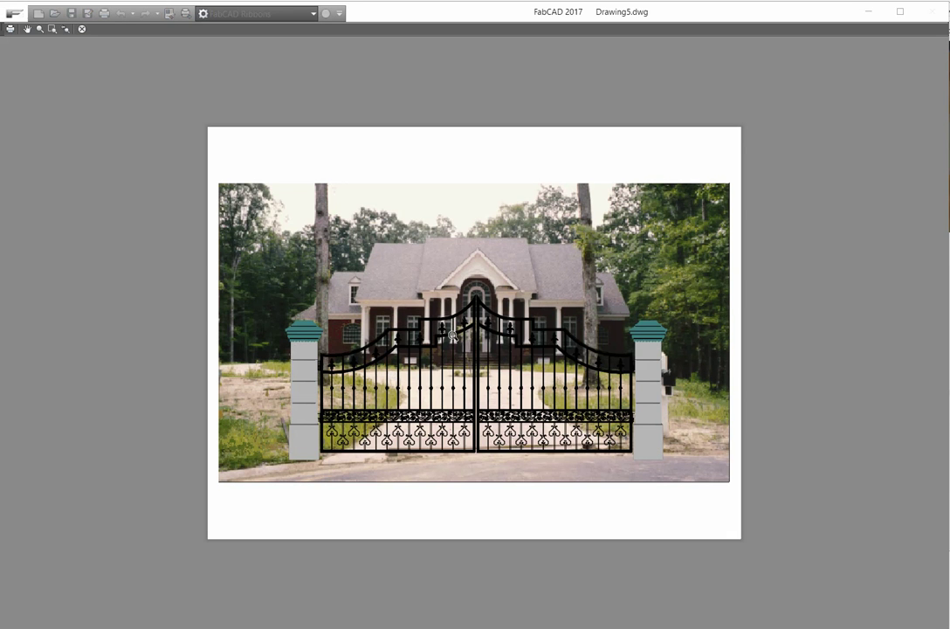
pyautogui.rightClick(482, 339)
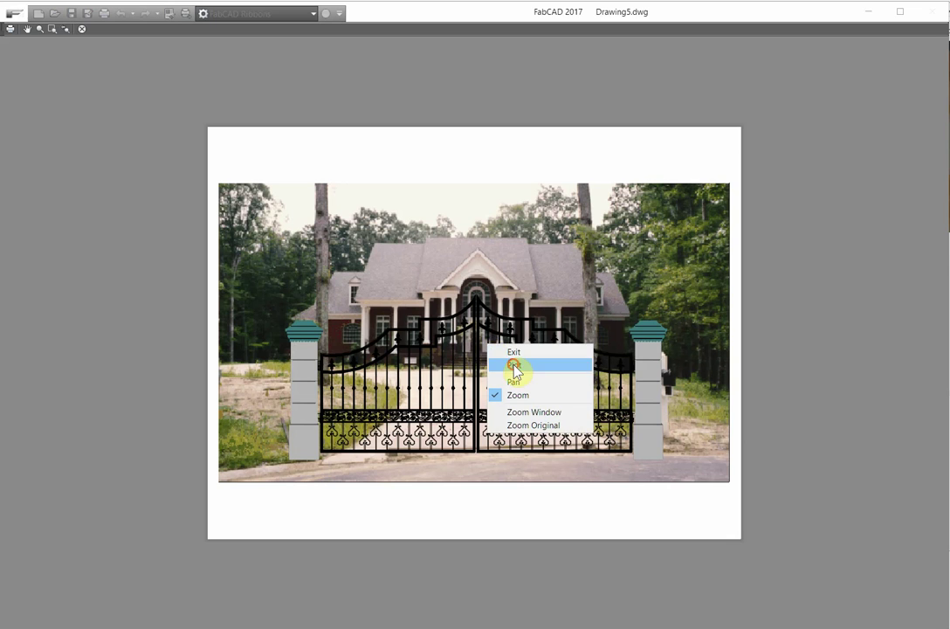
pyautogui.click(515, 366)
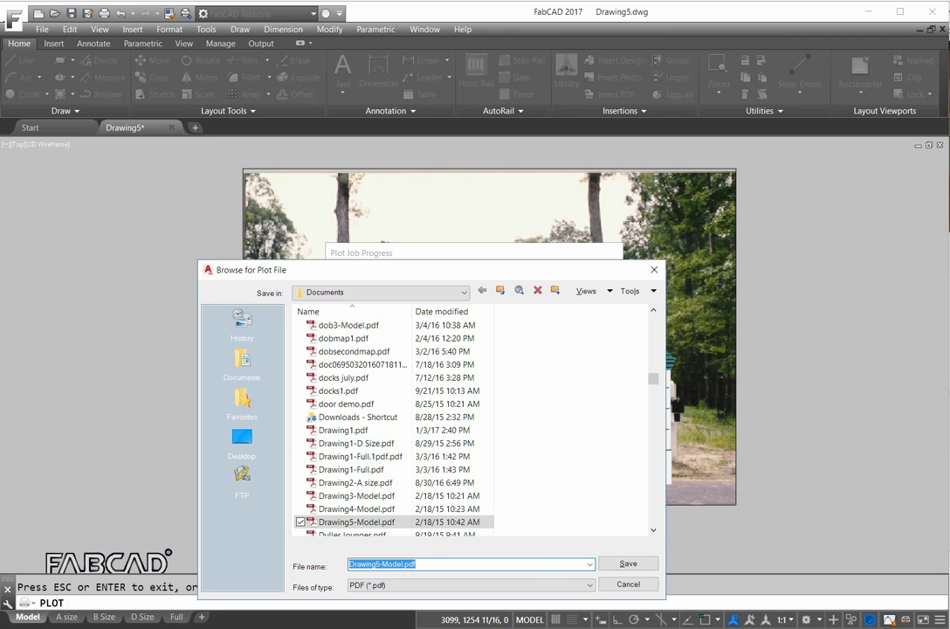
# Save the plotted PDF as Jones job.pdf.
pyautogui.write('Jon')
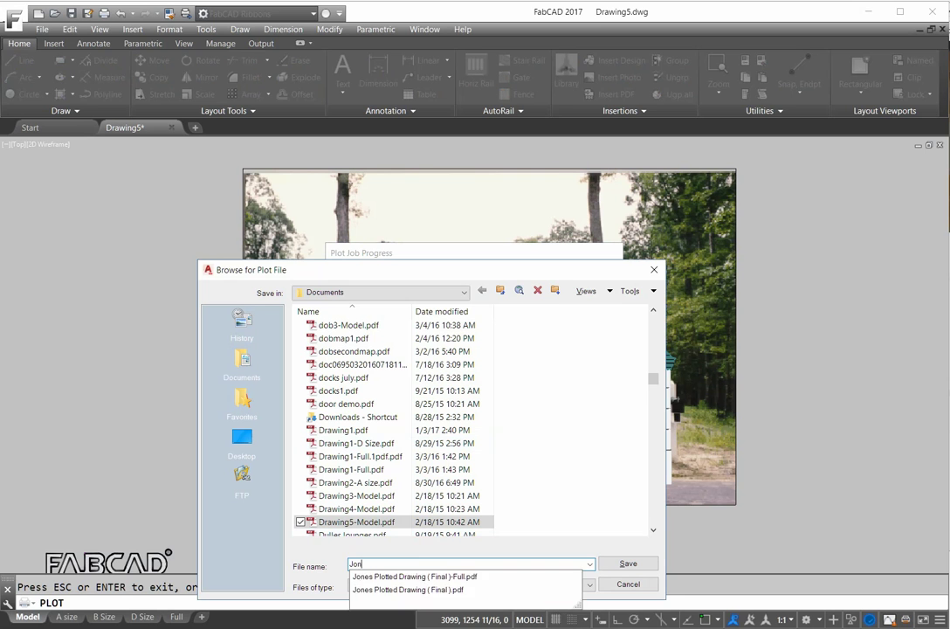
pyautogui.write('els')
pyautogui.write('job')
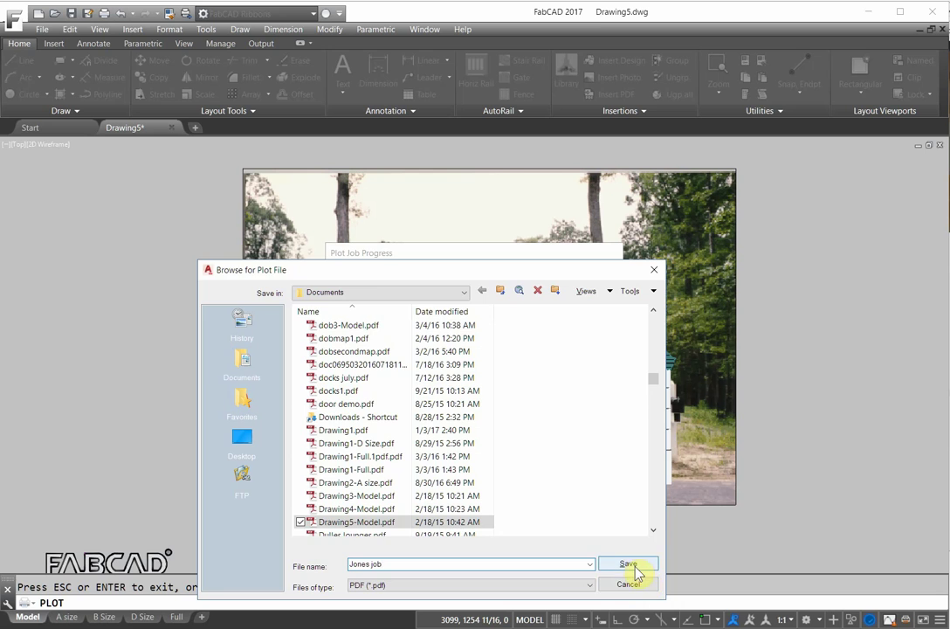
pyautogui.click(633, 563)
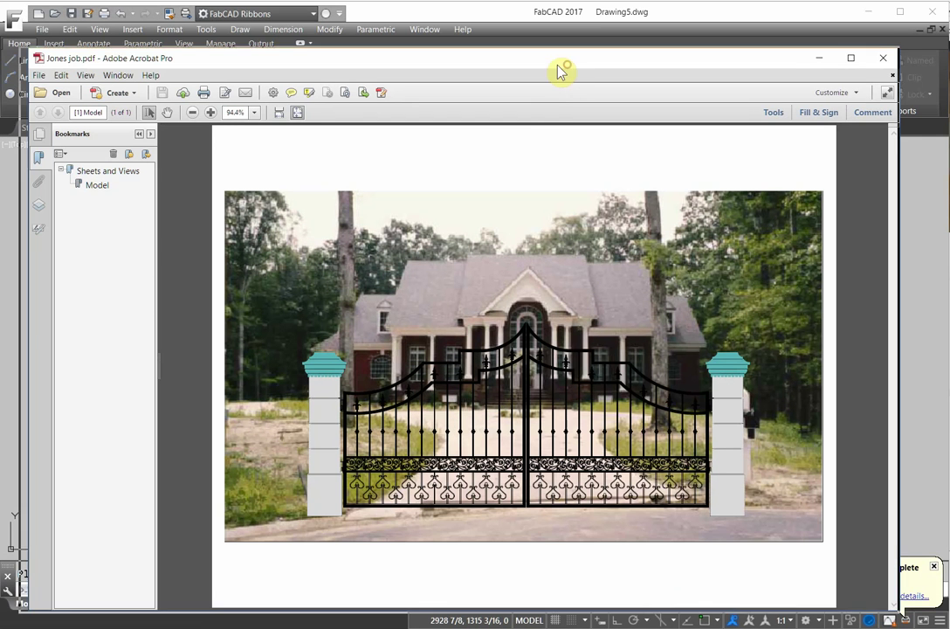
pyautogui.moveTo(564, 71); pyautogui.dragTo(480, 73)
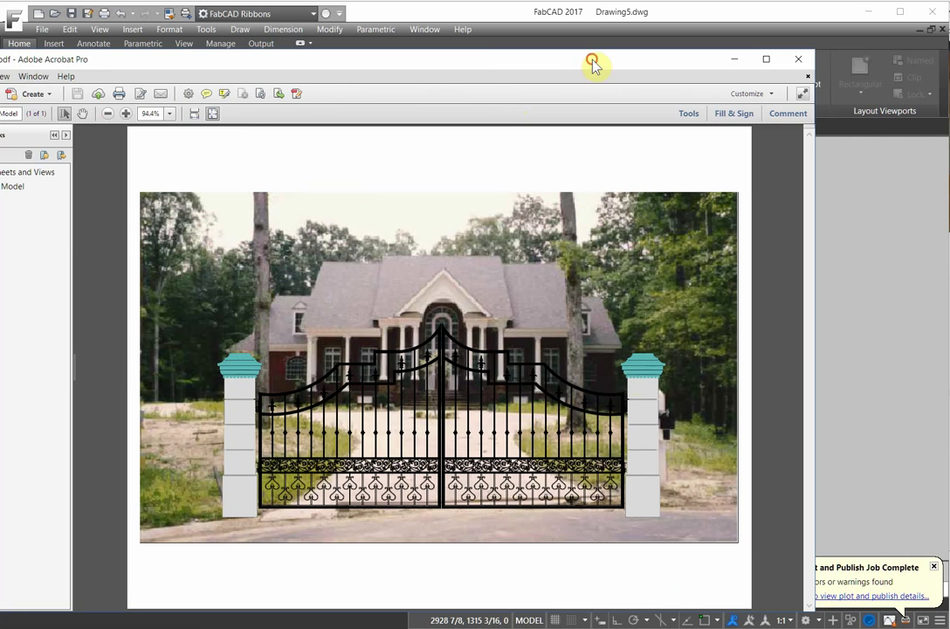
pyautogui.moveTo(592, 65); pyautogui.dragTo(603, 30)
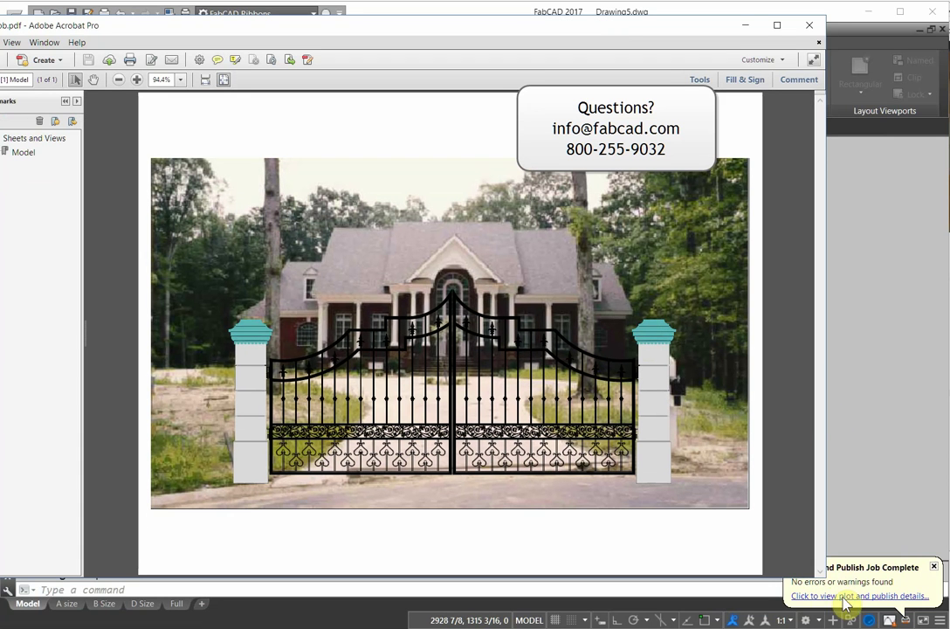